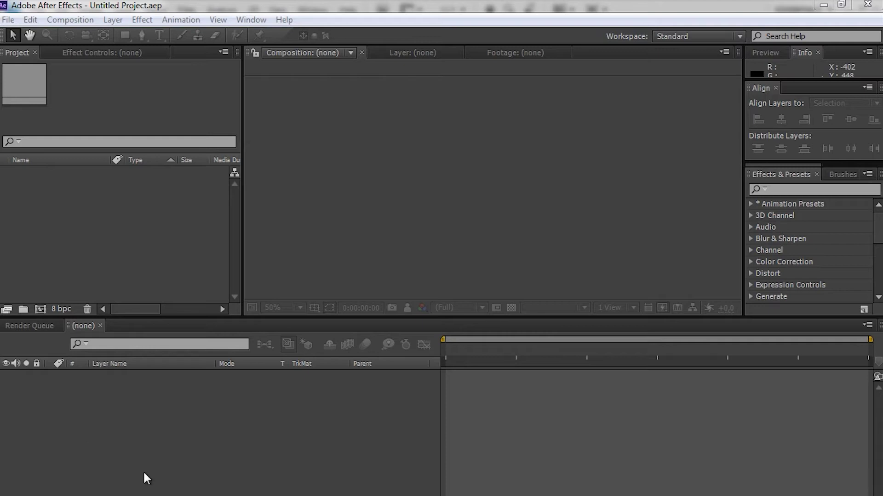
Step: Use File > Import > File to browse to the CF05 folder and select LUZ.psd
double_click(53, 189)
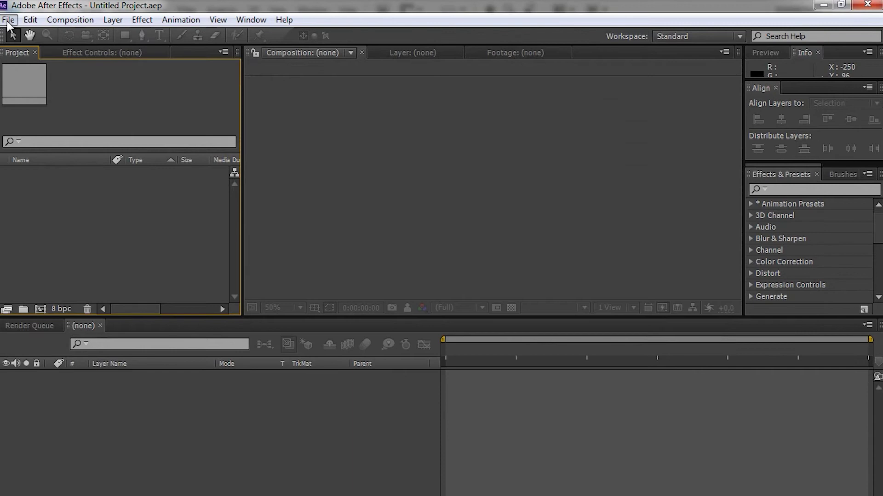
click(8, 20)
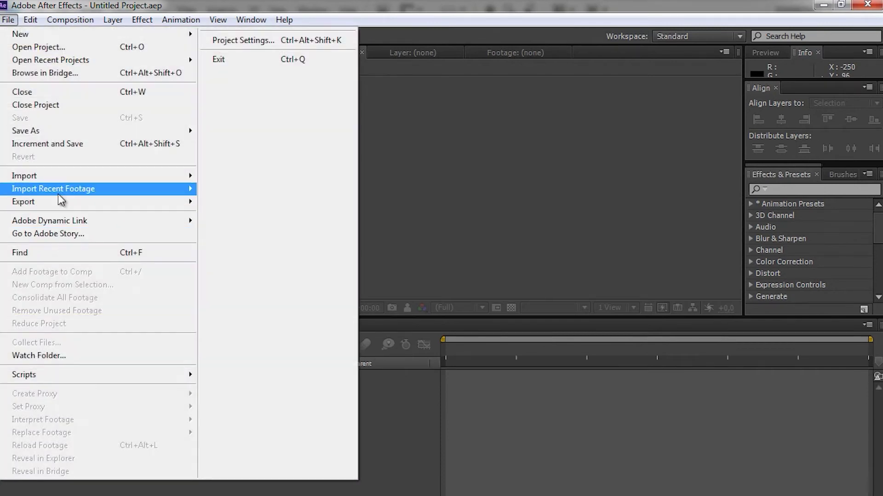
mouse_move(58, 179)
click(253, 176)
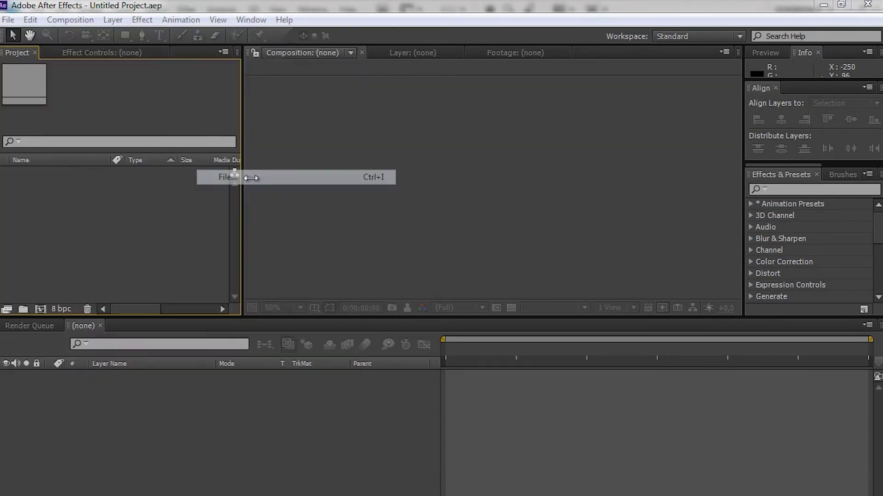
click(588, 160)
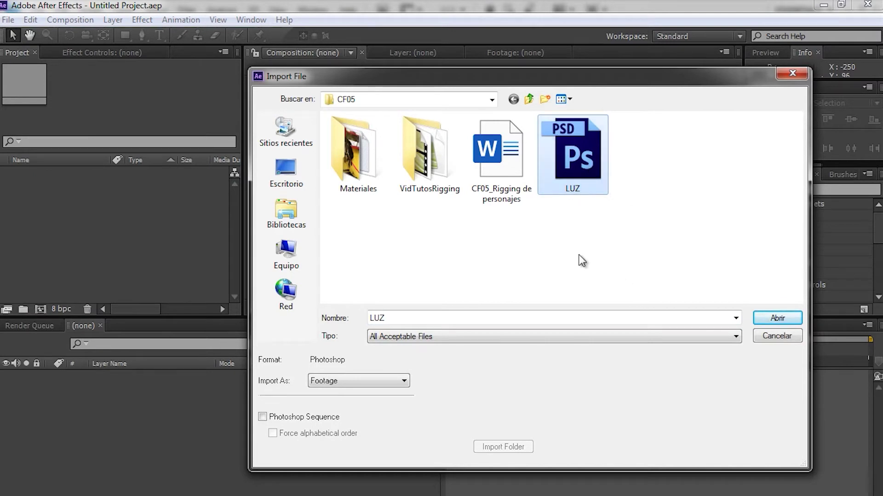
click(779, 321)
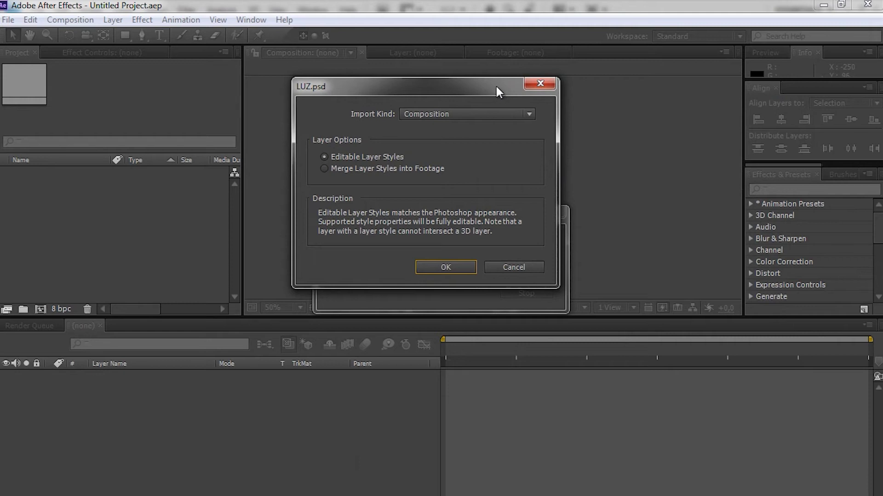
Step: Import LUZ.psd as a Composition with Editable Layer Styles
drag(469, 97, 503, 96)
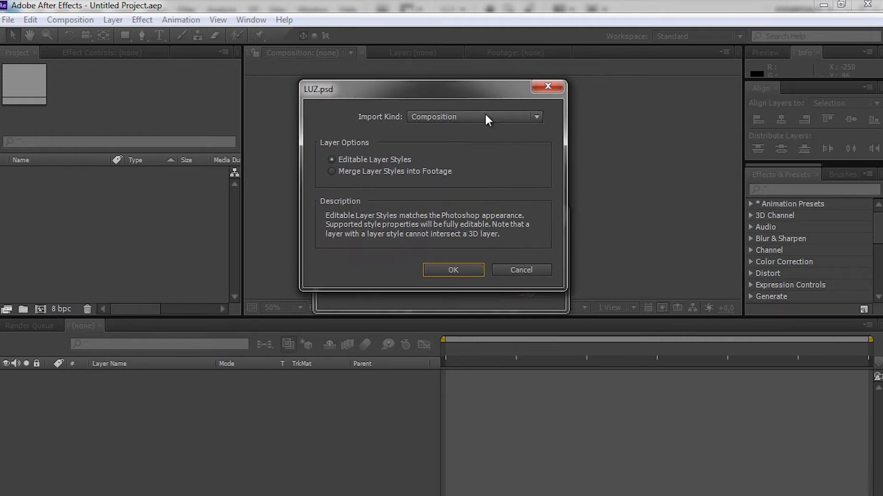
click(536, 119)
click(504, 86)
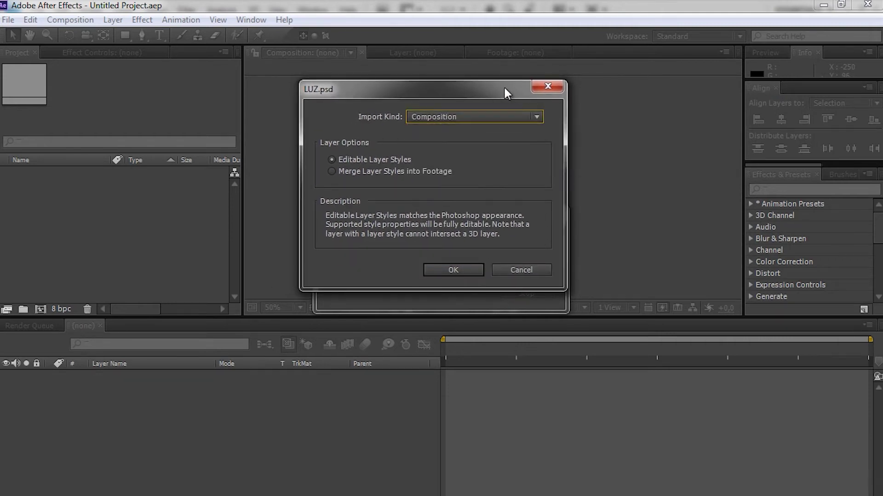
click(536, 116)
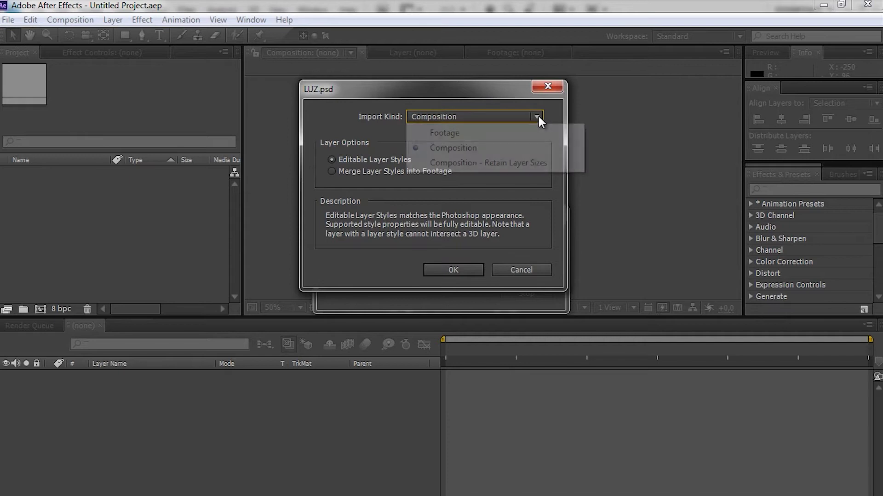
click(448, 150)
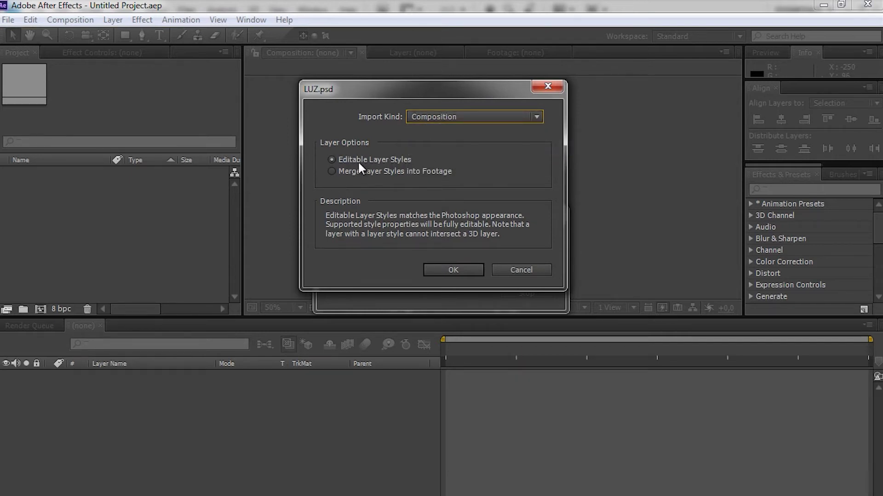
click(453, 270)
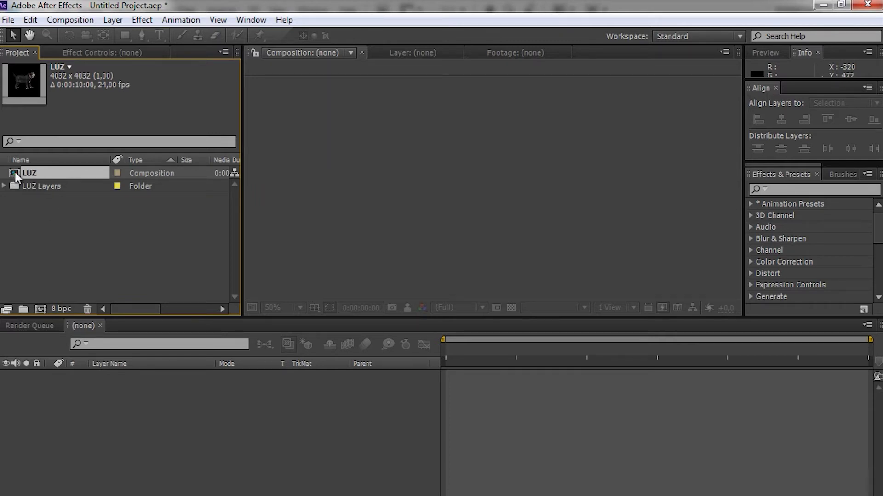
Step: Open the LUZ composition and step down through its body-part layers to cabeza
double_click(14, 172)
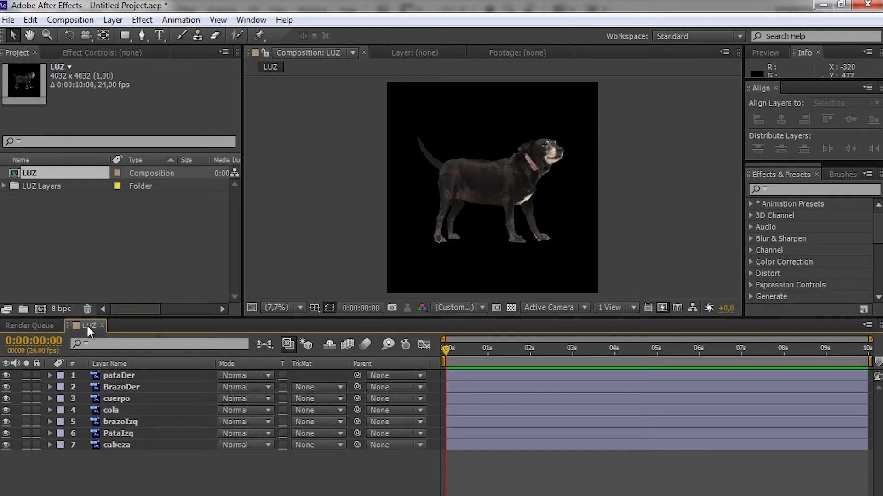
click(122, 379)
click(122, 387)
click(122, 399)
click(122, 410)
click(122, 422)
click(123, 434)
click(124, 445)
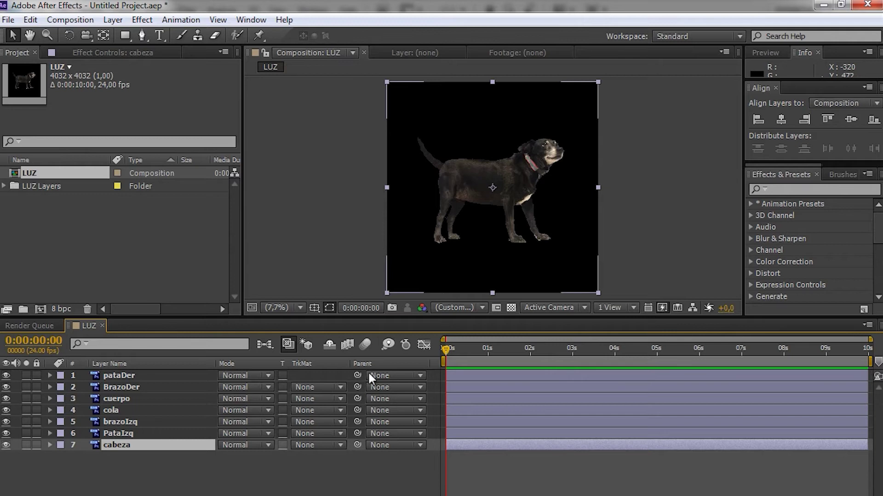
Step: Step back up through the layers from cabeza to pataDer and focus the viewer
click(134, 433)
click(134, 421)
click(136, 410)
click(136, 399)
click(139, 388)
click(143, 376)
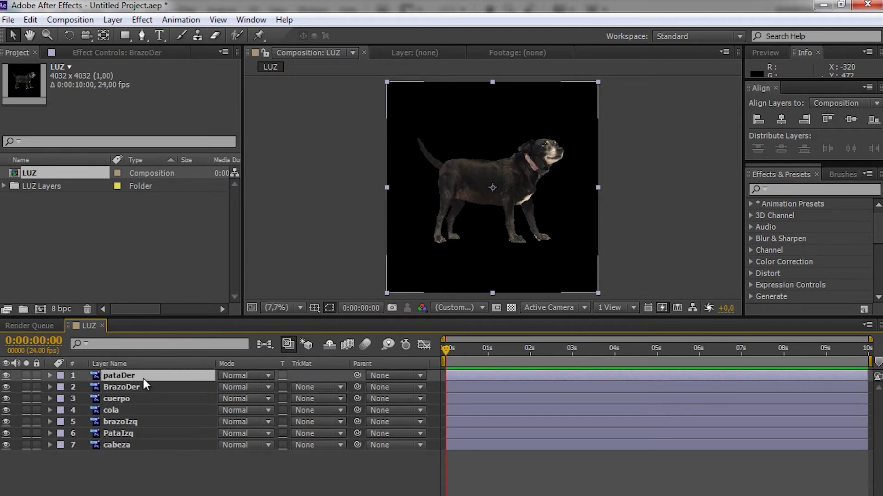
click(462, 200)
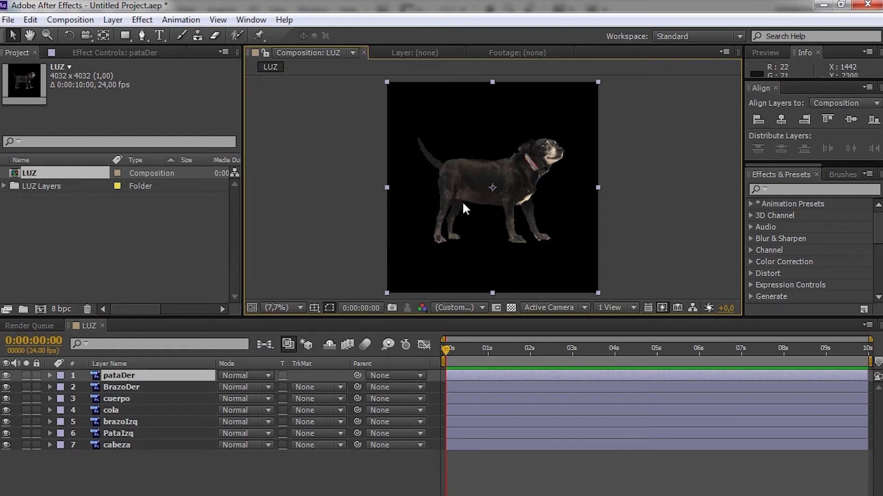
Step: Enlarge the viewer, zoom to show the whole square dog composition, and select cuerpo
scroll(462, 201, up, 2)
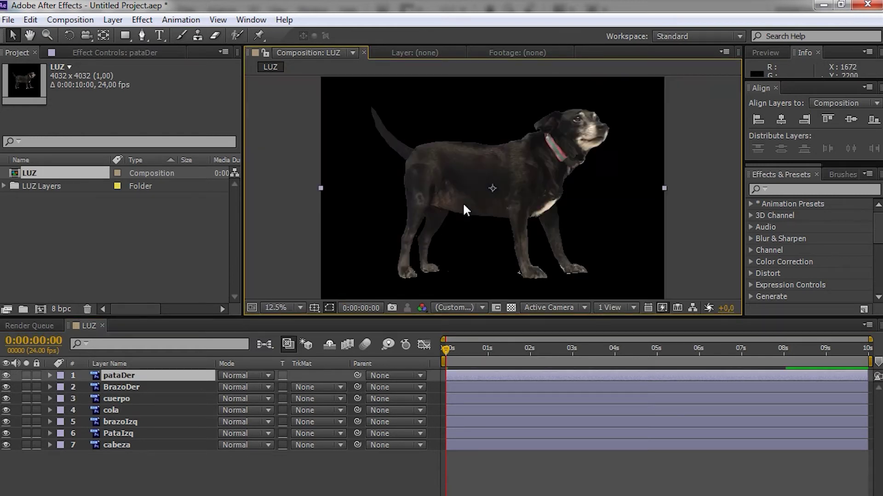
key(comma)
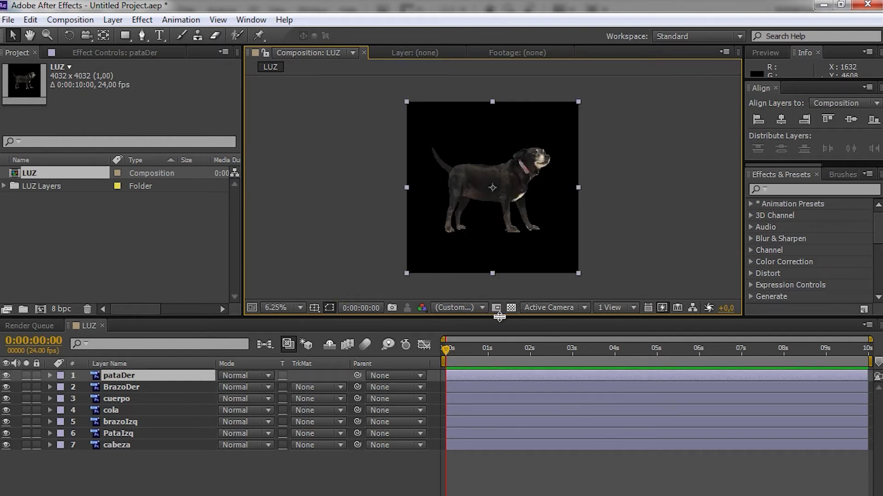
drag(499, 317, 501, 346)
key(period)
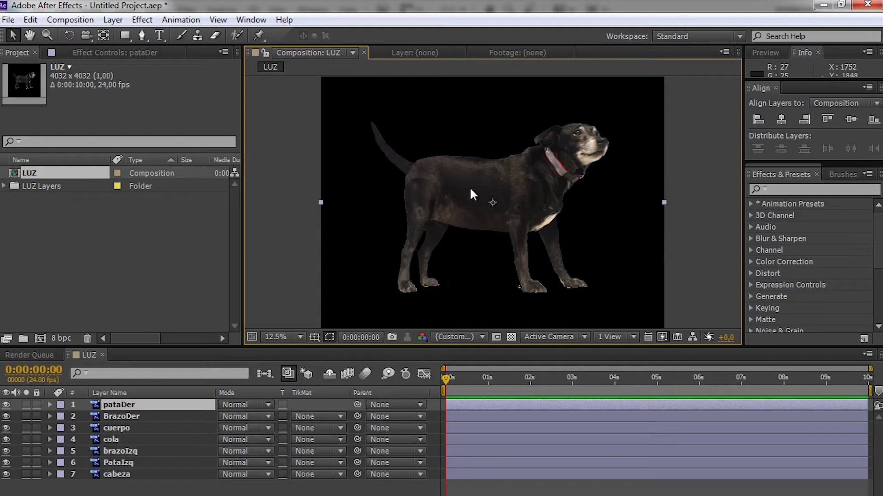
key(comma)
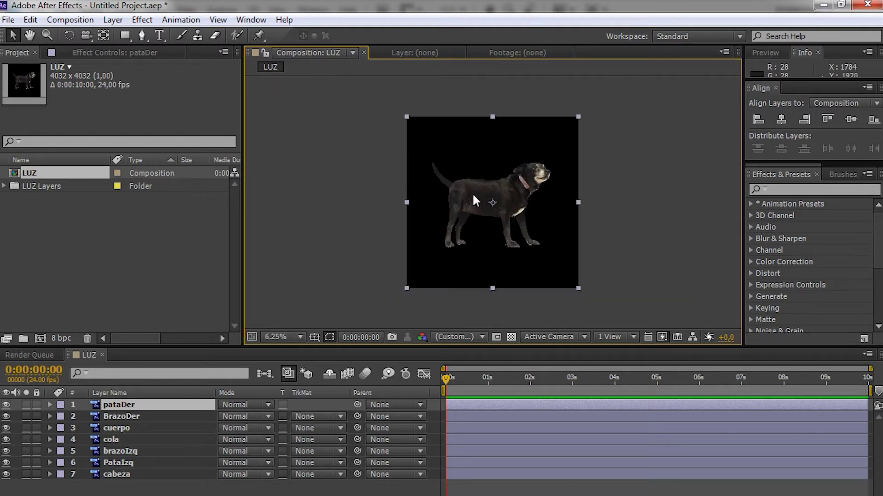
click(135, 426)
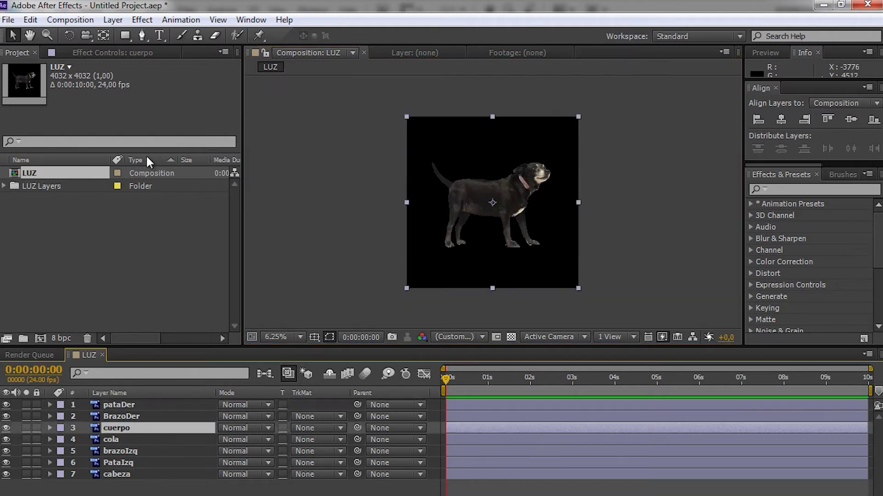
Step: Rotate the cuerpo layer slightly and select both hind legs, pataDer and PataIzq
click(69, 37)
mouse_move(460, 195)
mouse_down()
mouse_move(475, 245)
mouse_move(470, 236)
mouse_up()
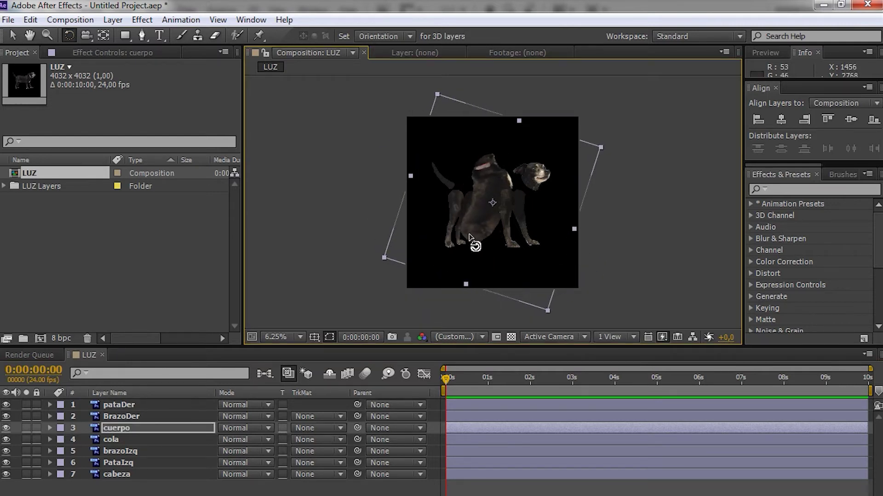
click(139, 405)
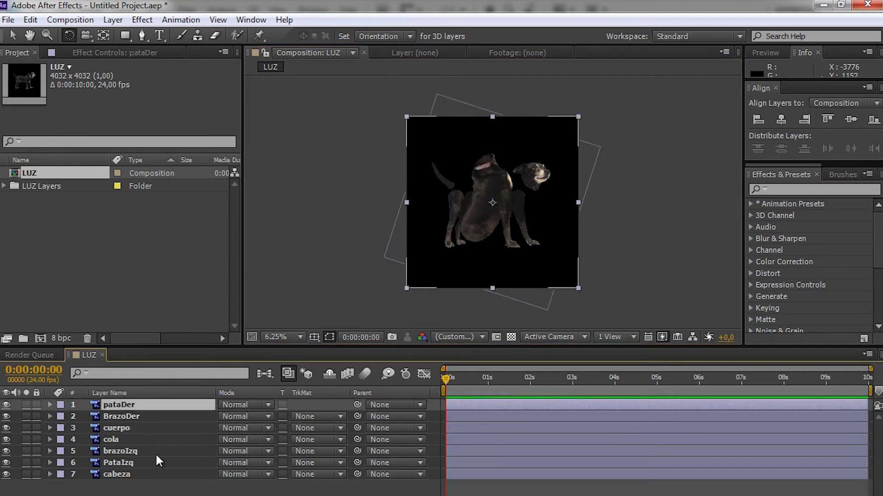
ctrl+click(134, 462)
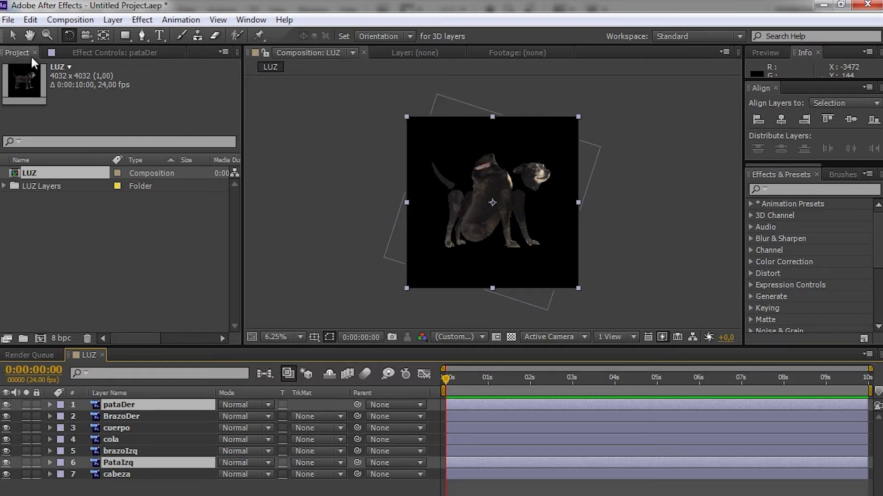
Step: Lower, rotate and nudge the hind legs under the body, then select both arm layers
click(12, 35)
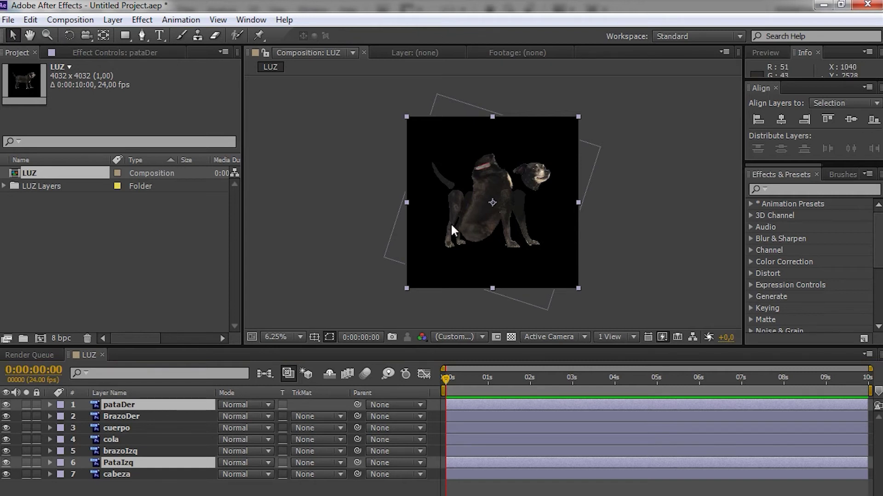
mouse_move(449, 230)
mouse_down()
mouse_move(455, 259)
mouse_move(467, 259)
mouse_up()
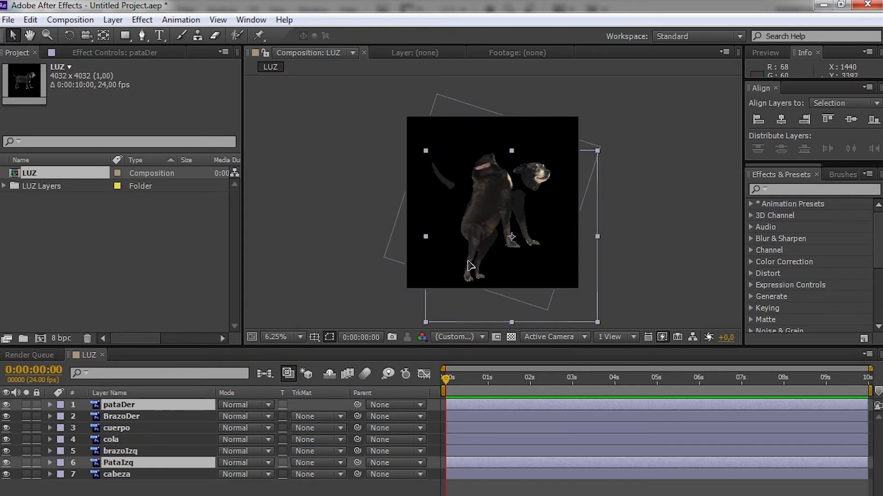
click(69, 35)
drag(433, 236, 429, 243)
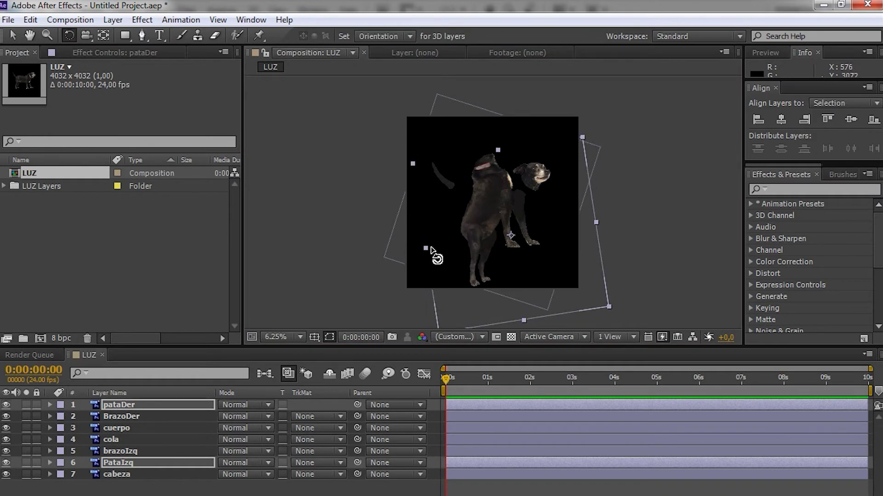
click(12, 35)
drag(476, 259, 474, 249)
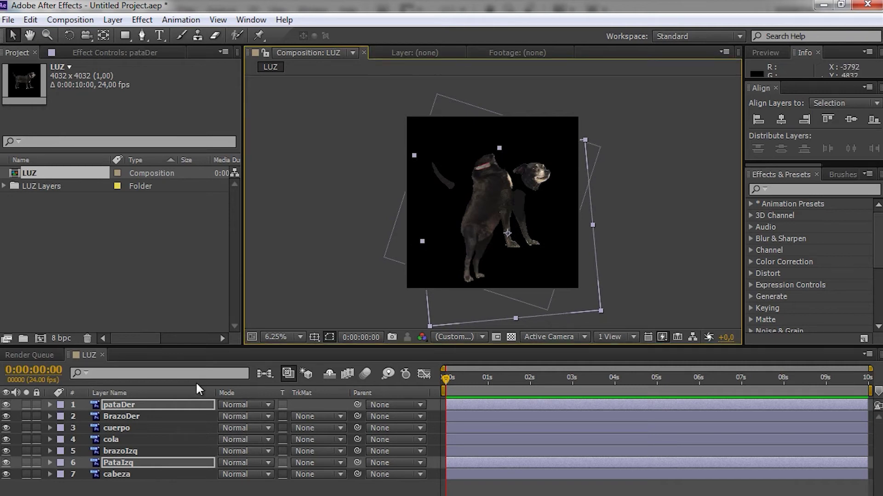
click(138, 416)
ctrl+click(140, 451)
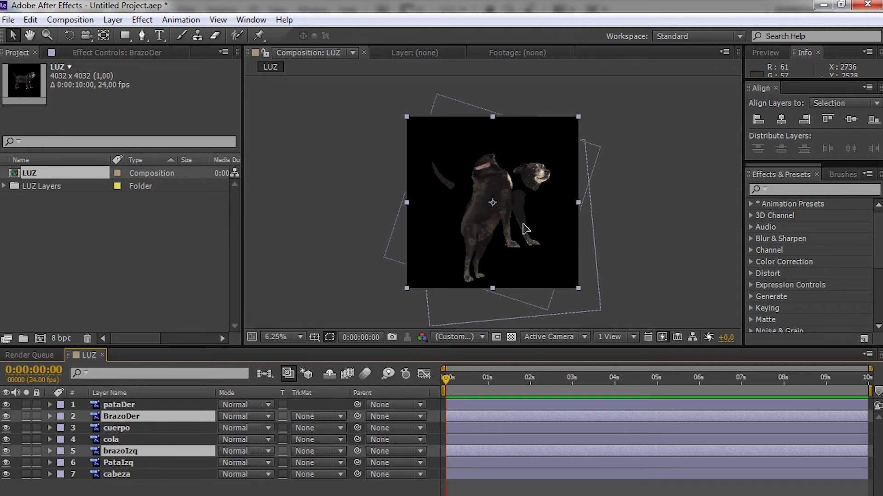
Step: Rotate and shift both front arms, BrazoDer and brazoIzq, into a raised position
drag(514, 240, 503, 237)
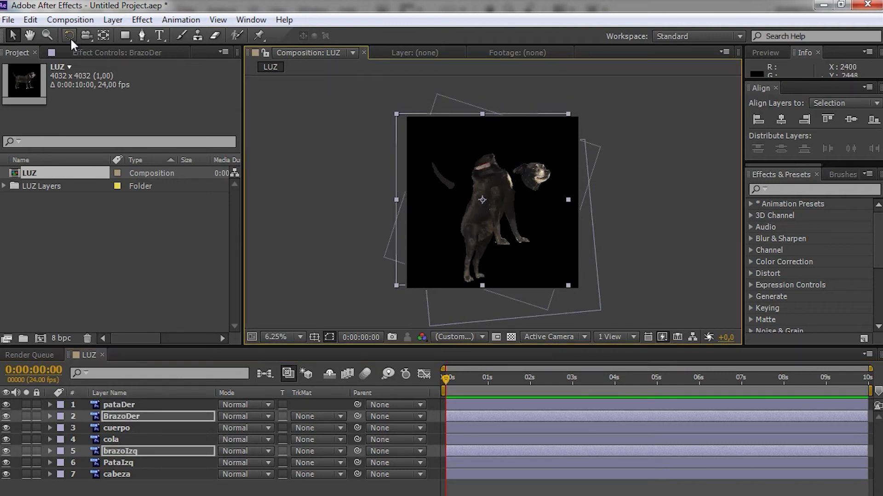
click(69, 35)
mouse_move(509, 229)
mouse_down()
mouse_move(533, 196)
mouse_move(537, 210)
mouse_up()
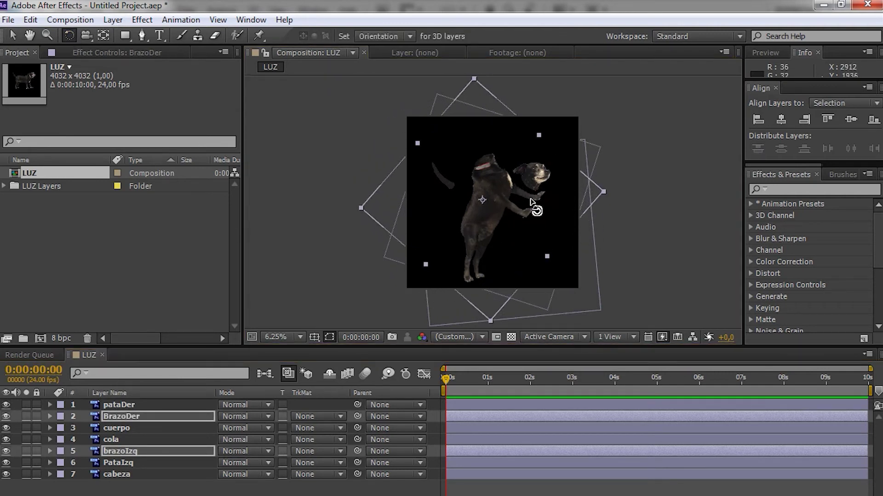
click(12, 35)
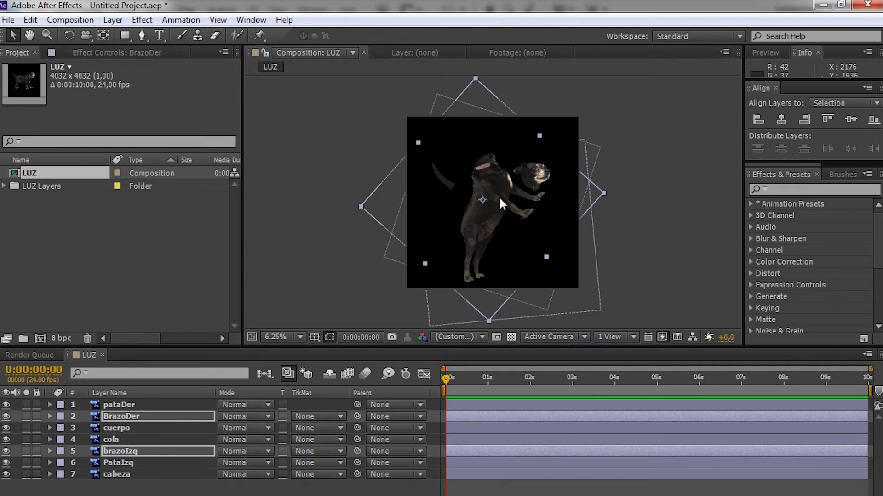
drag(502, 201, 509, 201)
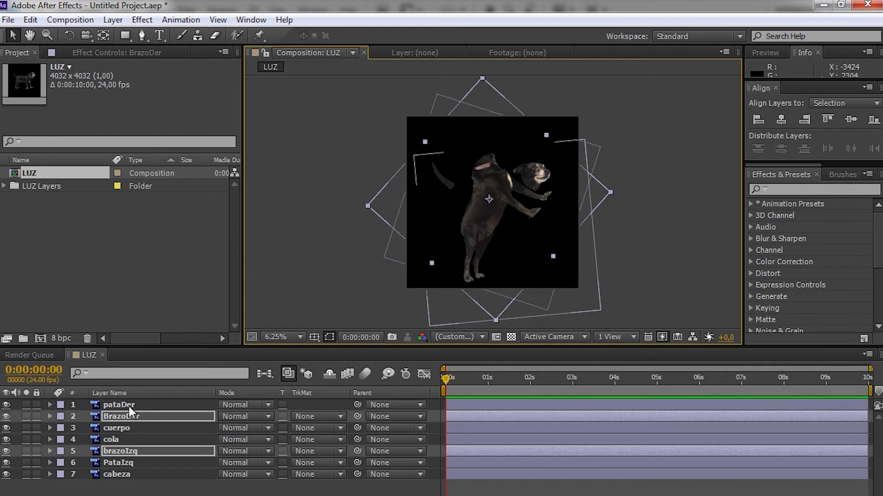
Step: Move the cola tail onto the rump, rotate it slightly, and nudge it into place
click(128, 439)
drag(452, 196, 464, 234)
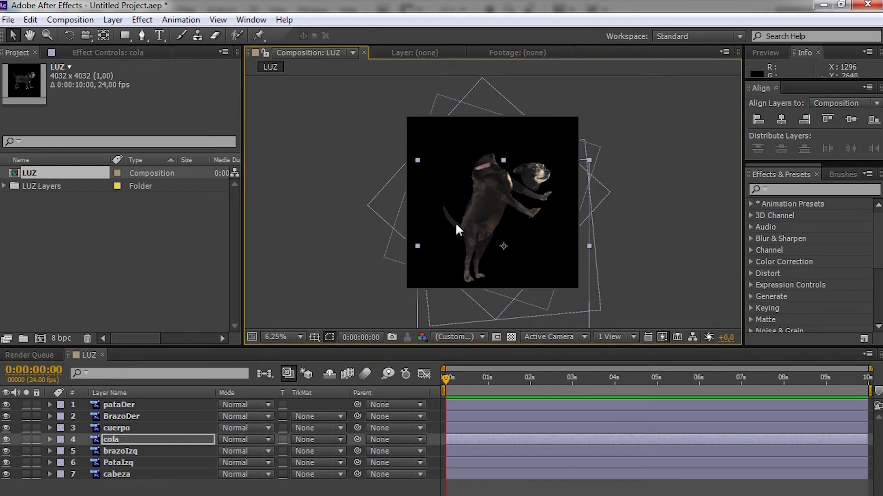
click(69, 35)
drag(449, 230, 445, 235)
click(14, 36)
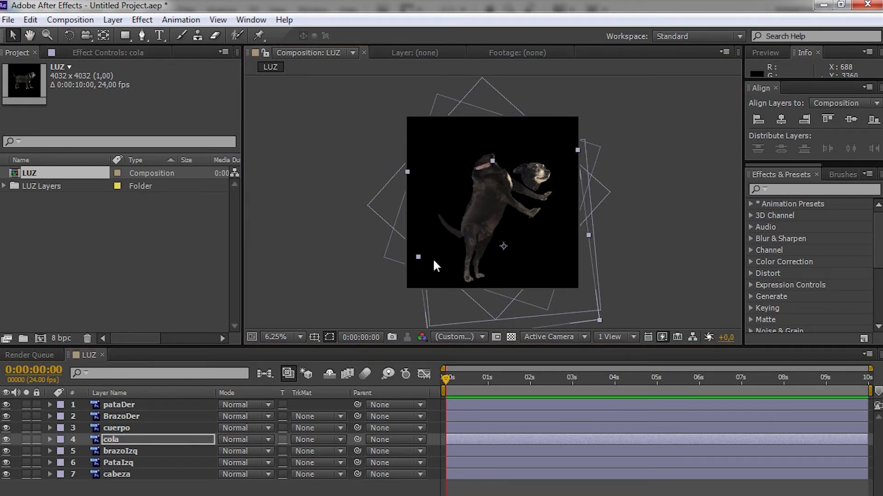
drag(458, 238, 460, 233)
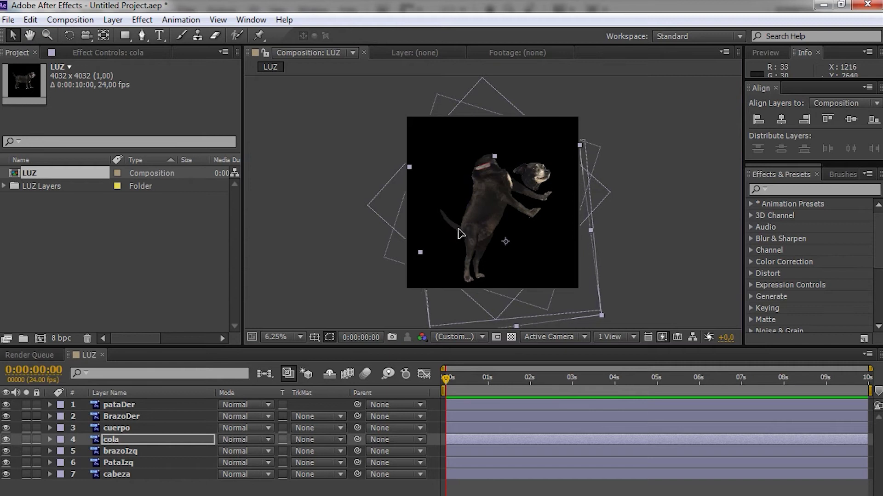
Step: Move the cabeza head up onto the dog's neck and fine-tune its position
click(134, 475)
drag(498, 208, 498, 153)
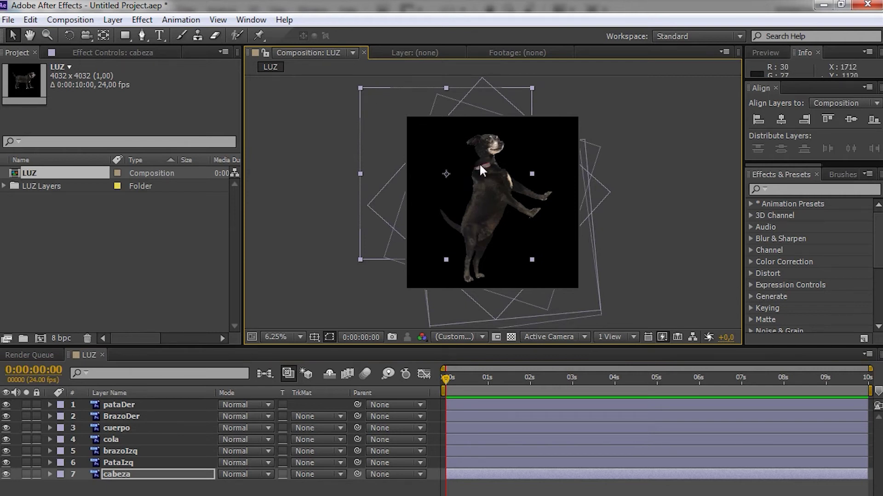
drag(500, 157, 491, 153)
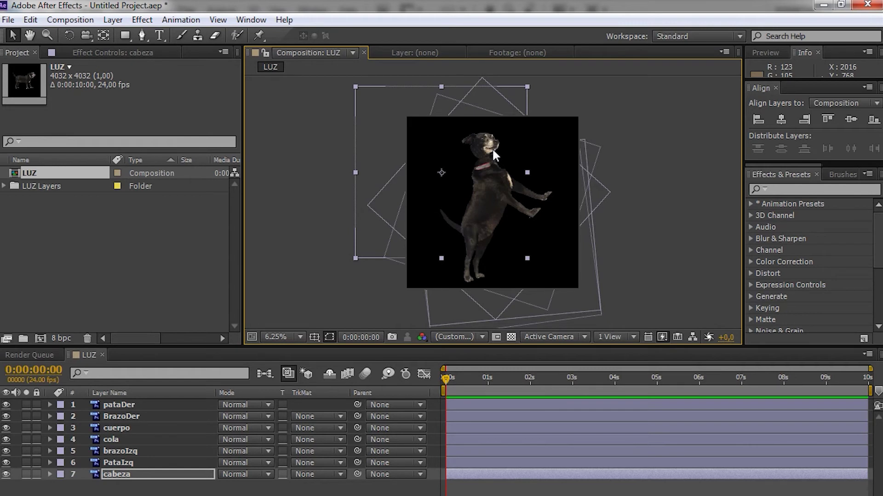
drag(494, 151, 497, 152)
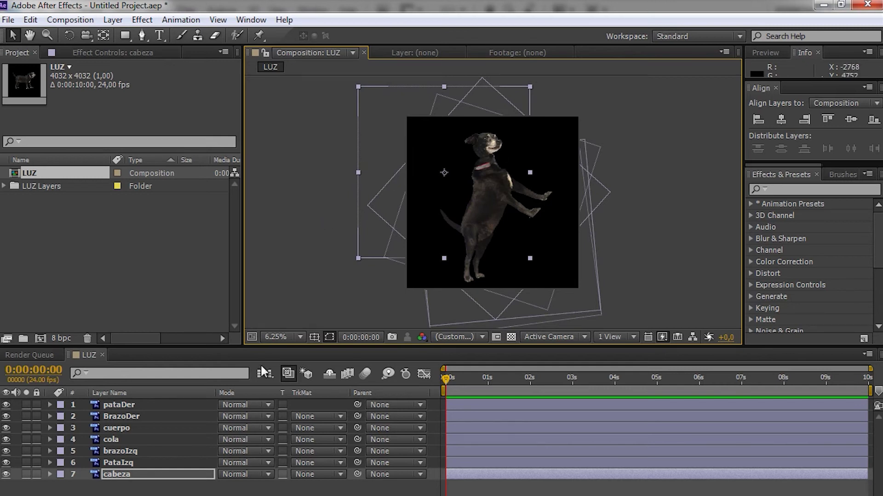
Step: Nudge the cuerpo body, then select all seven layers and shift the whole dog up-right
click(167, 416)
click(161, 428)
drag(489, 151, 489, 146)
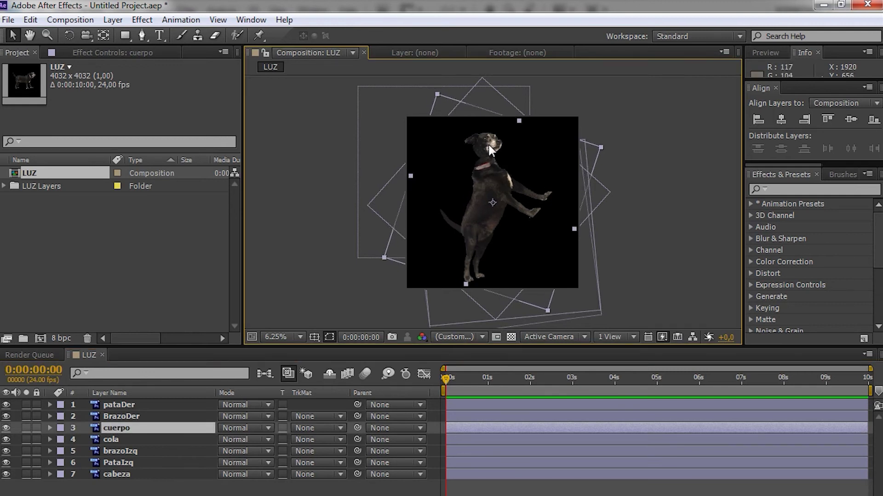
click(327, 167)
drag(125, 481, 132, 401)
drag(486, 232, 491, 225)
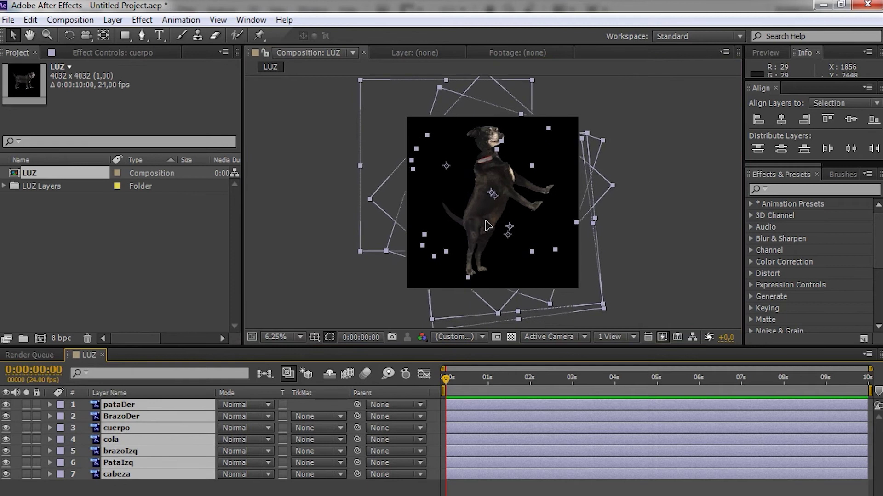
right_click(205, 487)
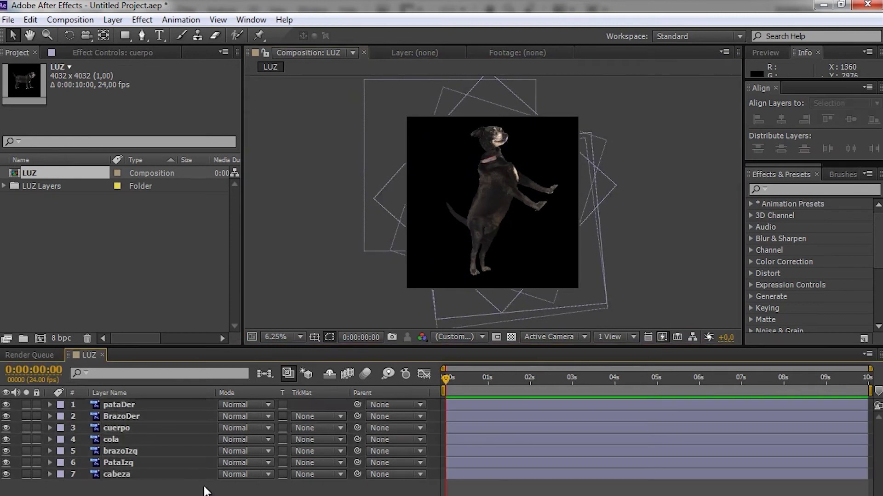
Step: Create a new light gray solid layer in the composition
mouse_move(304, 340)
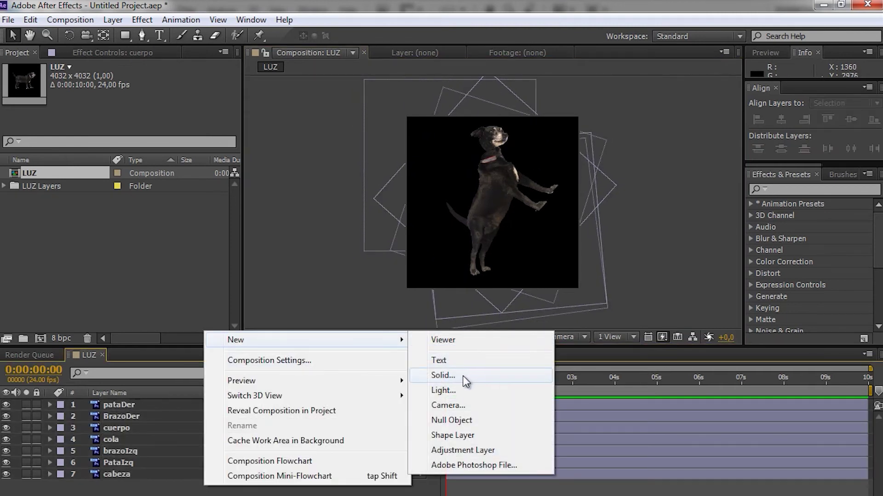
right_click(137, 493)
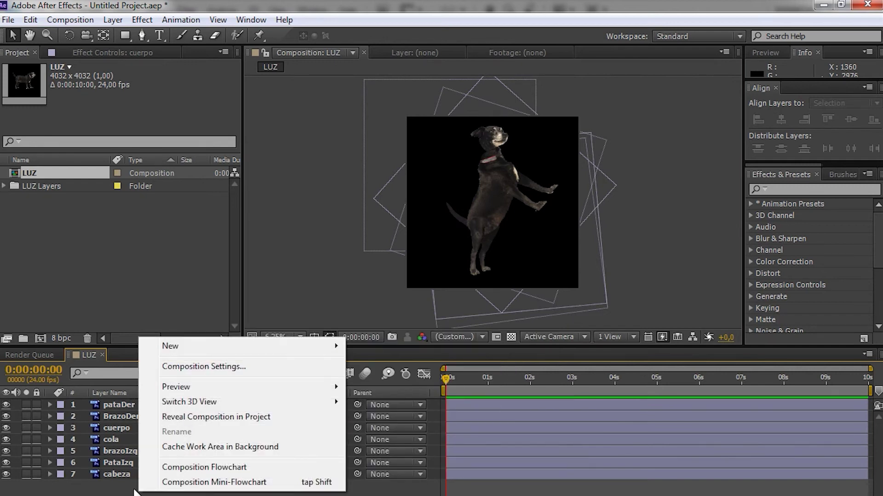
click(116, 22)
click(114, 20)
mouse_move(142, 29)
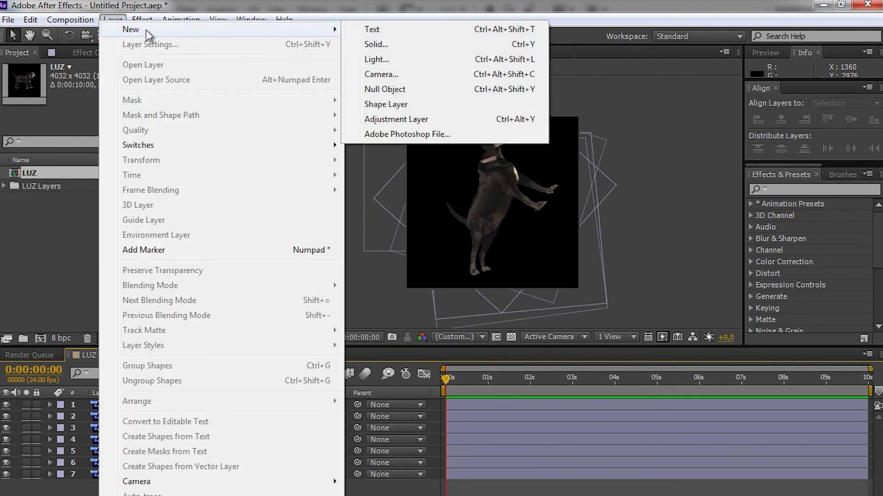
click(382, 46)
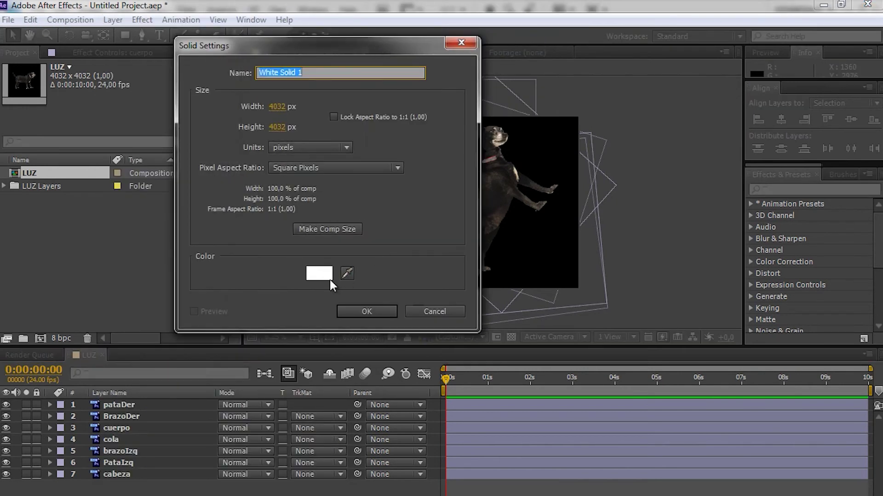
click(317, 275)
drag(142, 182, 118, 183)
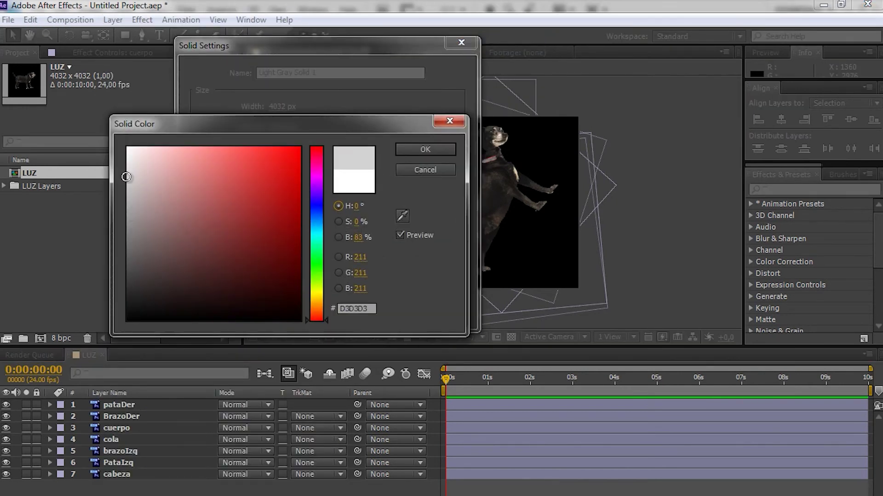
click(427, 150)
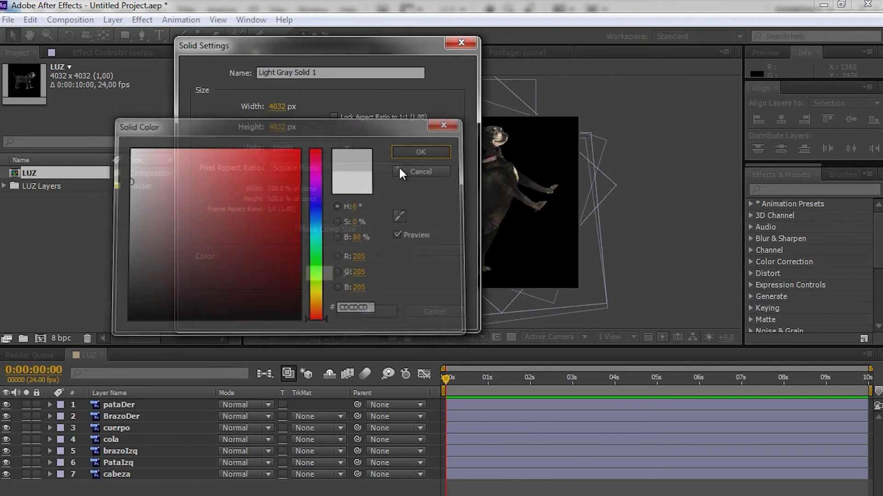
click(368, 310)
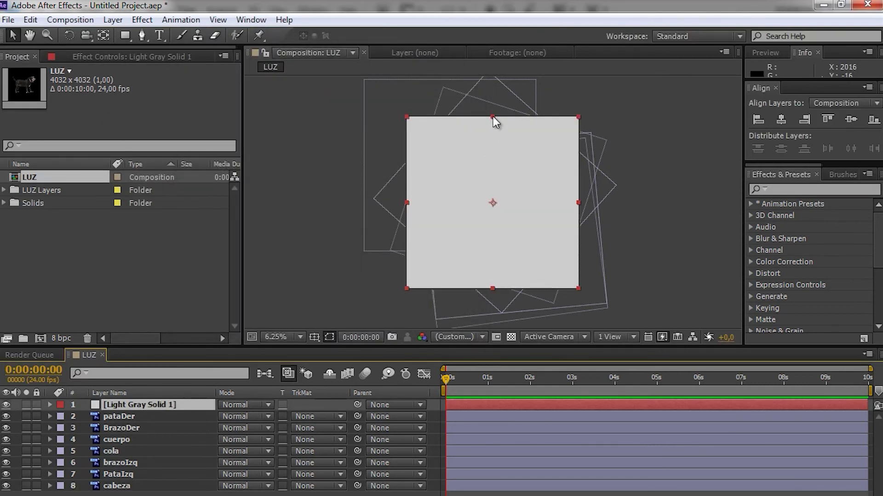
Step: Squash the gray solid into a floor band and move it to the bottom of the stack and comp
drag(493, 117, 497, 180)
drag(495, 181, 496, 180)
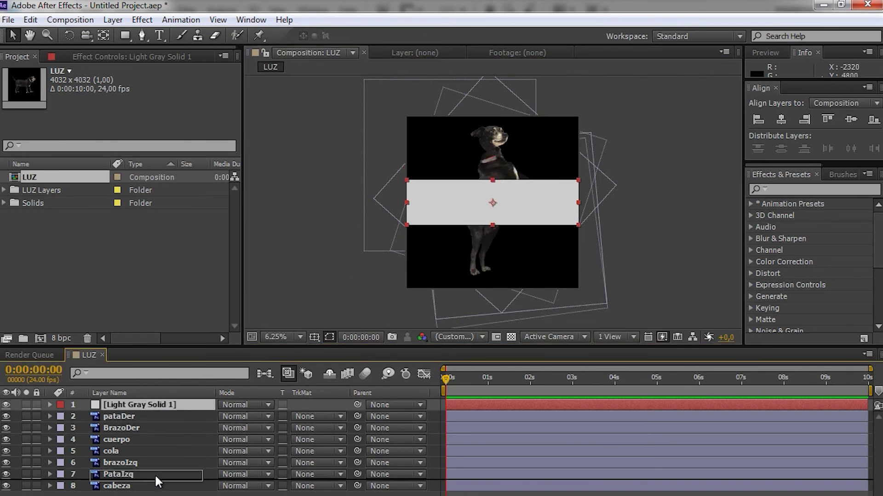
drag(152, 404, 154, 490)
drag(565, 217, 549, 290)
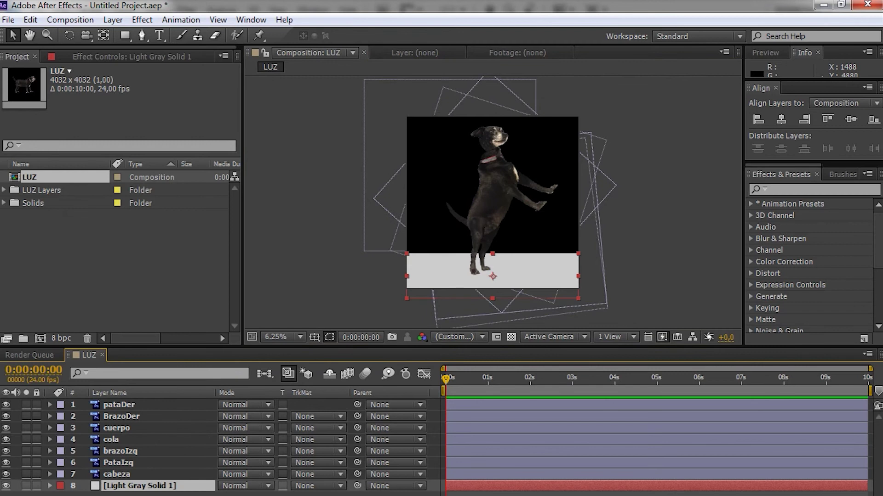
Step: Create a new Medium Royal Blue solid layer (5074CF)
right_click(157, 495)
mouse_move(224, 352)
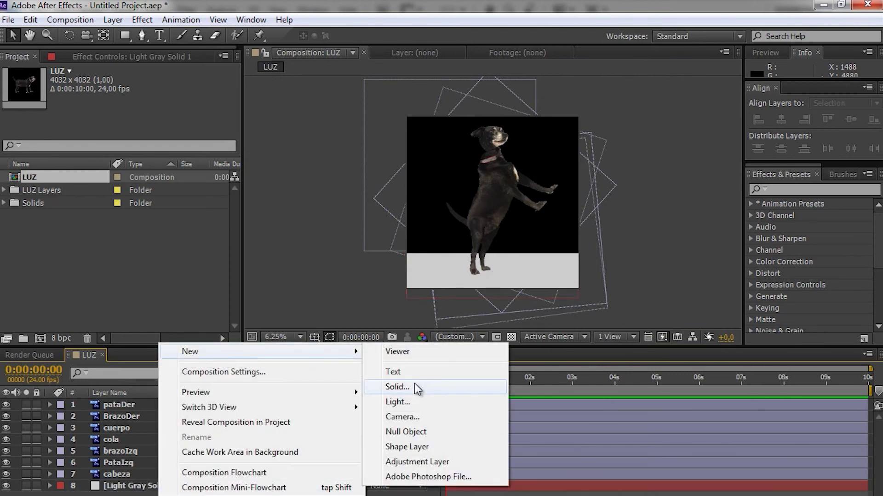
click(409, 387)
click(311, 274)
mouse_move(190, 179)
mouse_down()
mouse_move(302, 234)
mouse_move(317, 212)
mouse_move(233, 179)
mouse_up()
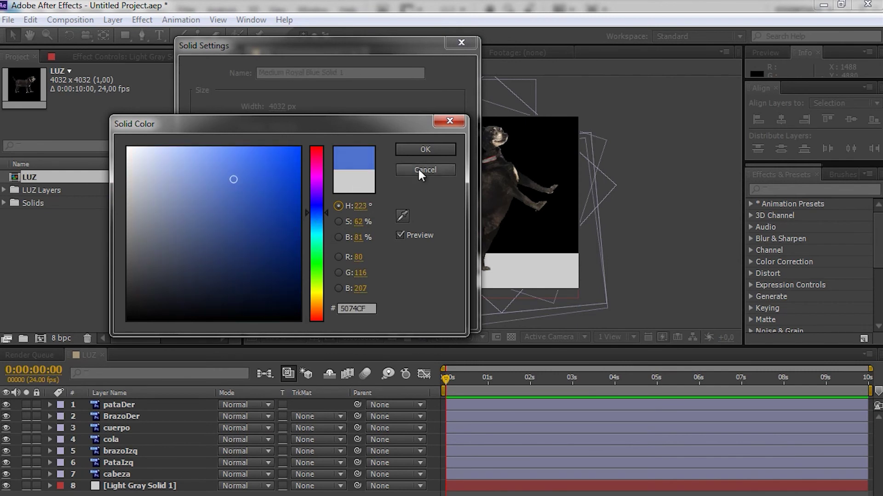
click(420, 148)
click(365, 309)
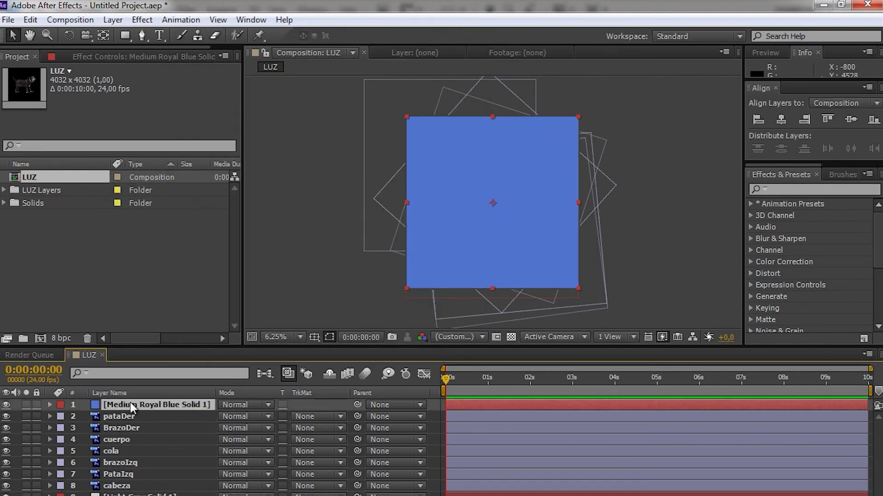
Step: Move the blue solid to the bottom of the layer stack
ctrl+click(138, 494)
drag(138, 494, 138, 495)
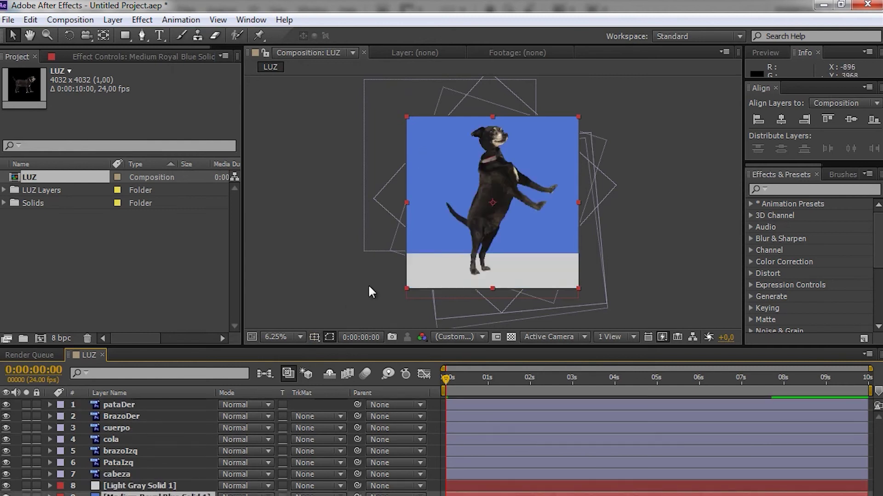
click(489, 221)
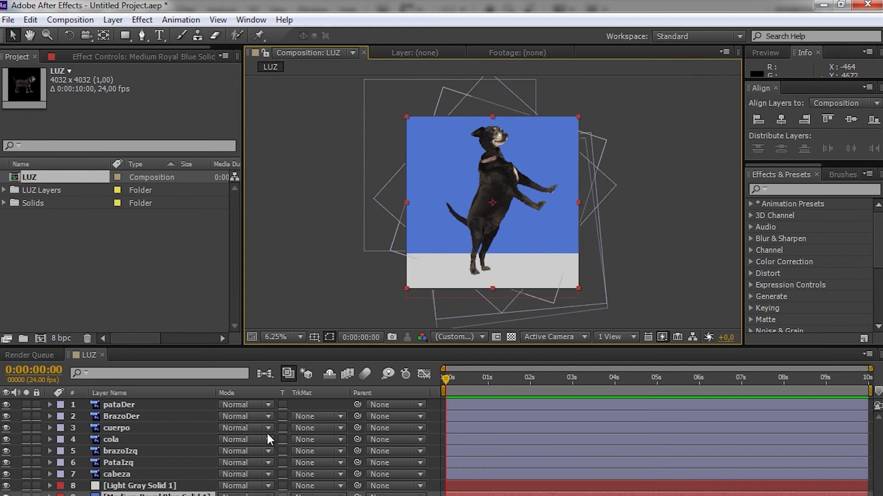
click(820, 190)
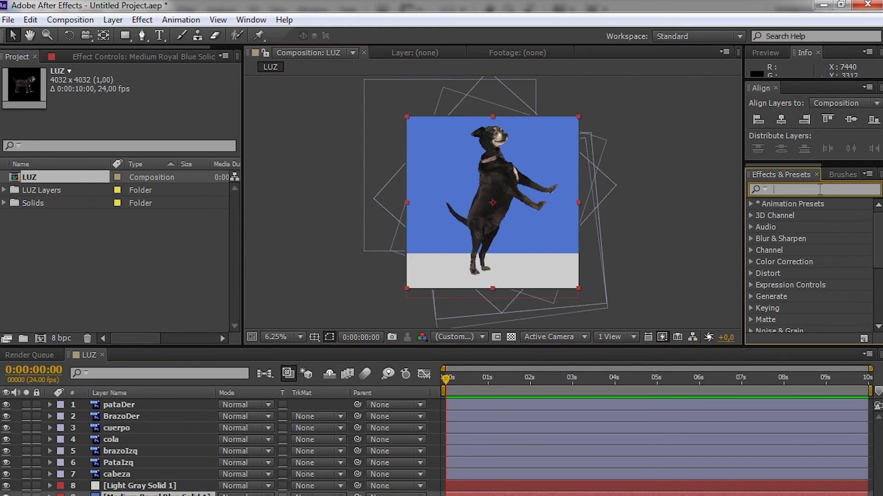
Step: Apply the Ramp effect to the blue solid and set its start color to teal
text(ramp)
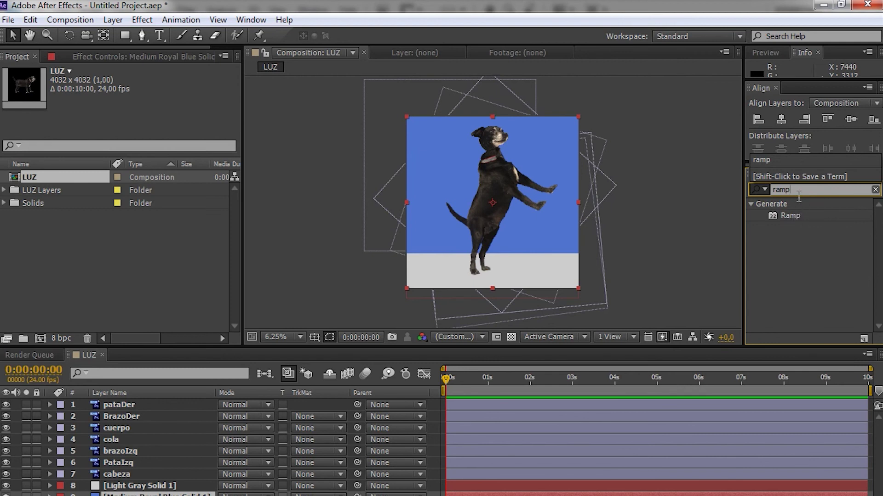
key(Return)
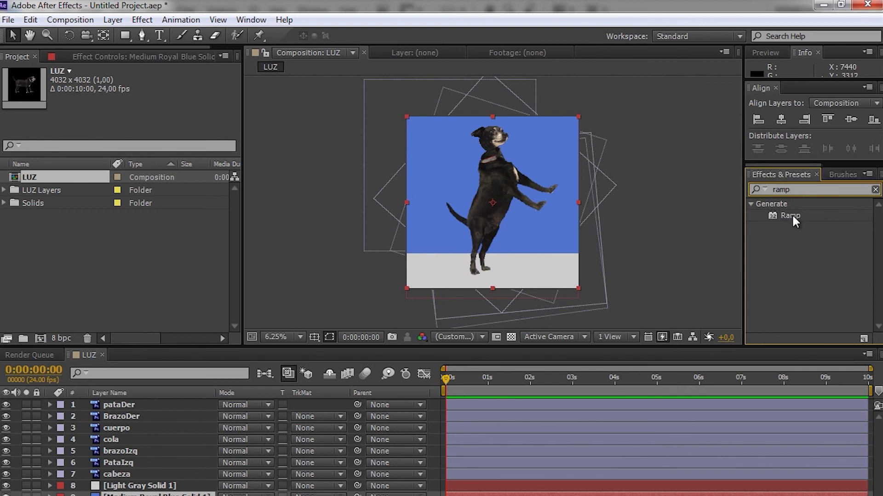
drag(792, 213, 487, 296)
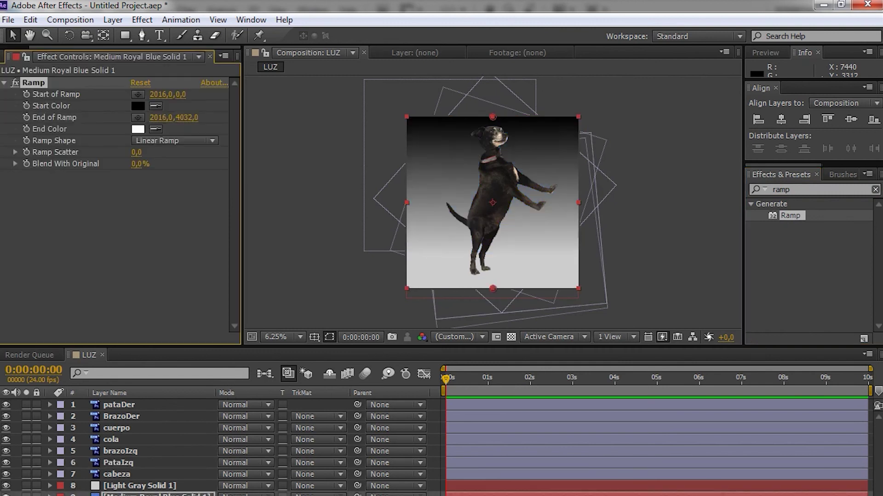
click(137, 105)
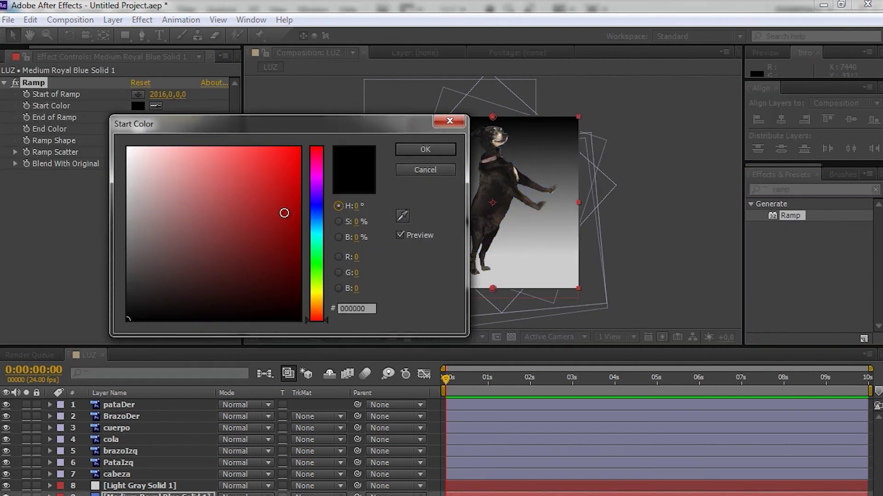
click(318, 236)
mouse_move(302, 227)
mouse_down()
mouse_move(299, 187)
mouse_move(329, 206)
mouse_move(315, 219)
mouse_up()
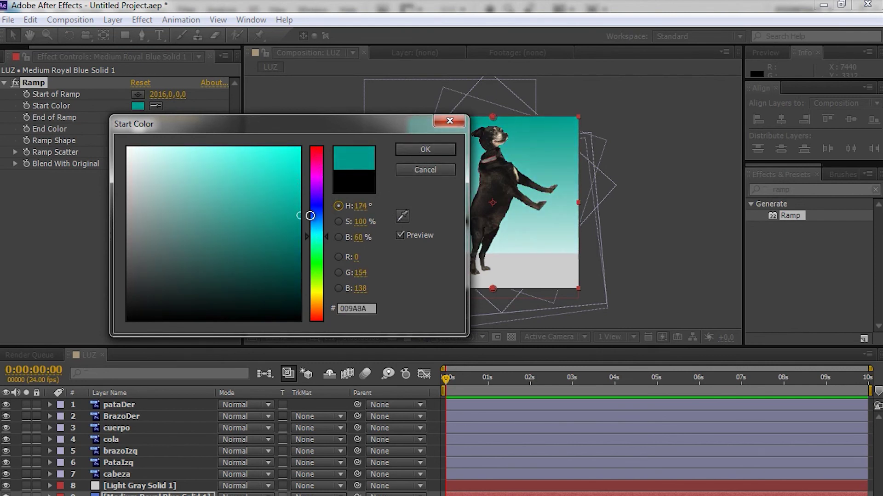
click(425, 149)
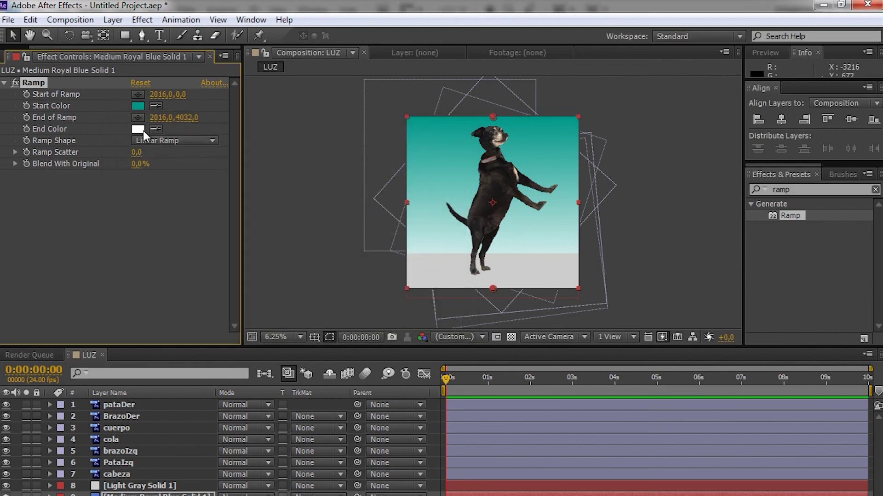
Step: Set the Ramp's end color to blue
click(138, 129)
click(318, 216)
click(299, 211)
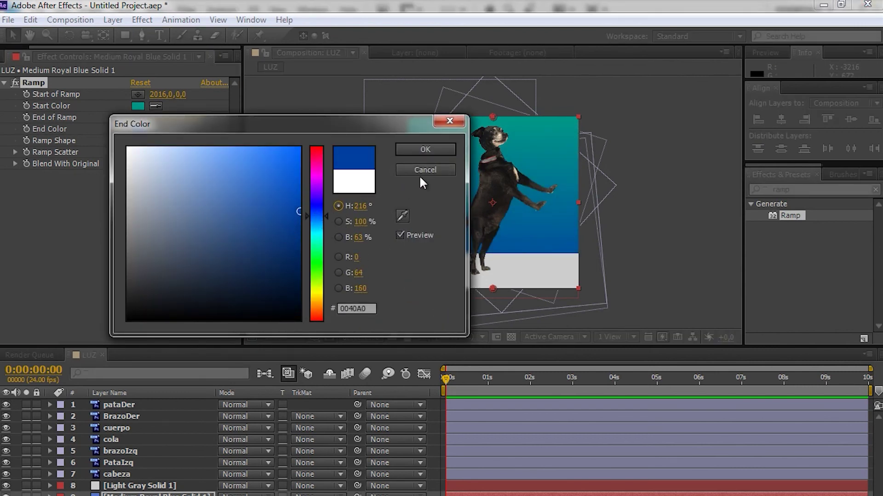
mouse_move(274, 160)
mouse_down()
mouse_move(270, 192)
mouse_move(295, 226)
mouse_up()
click(417, 151)
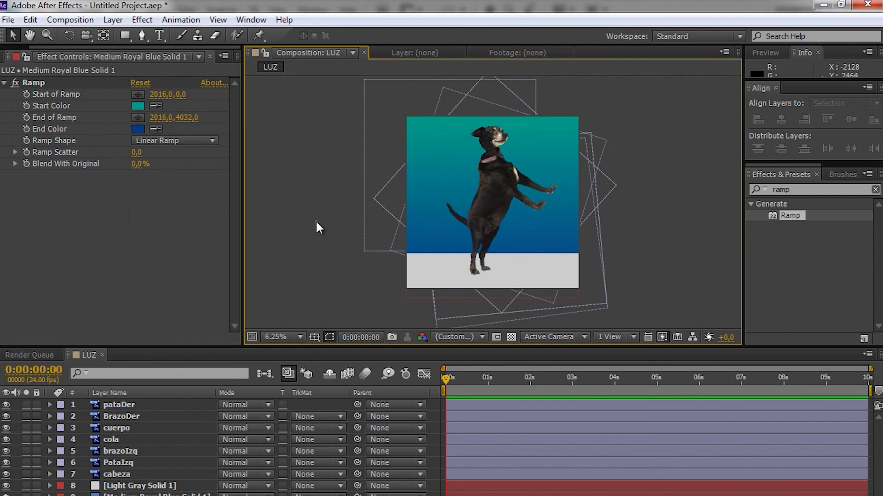
Step: Save the project under the new name RiggingAnimacion.aep
click(9, 20)
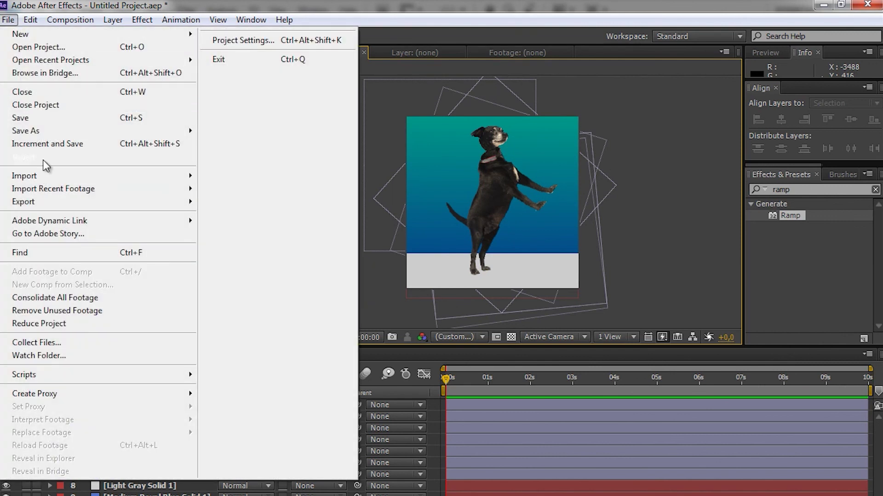
click(44, 117)
click(165, 303)
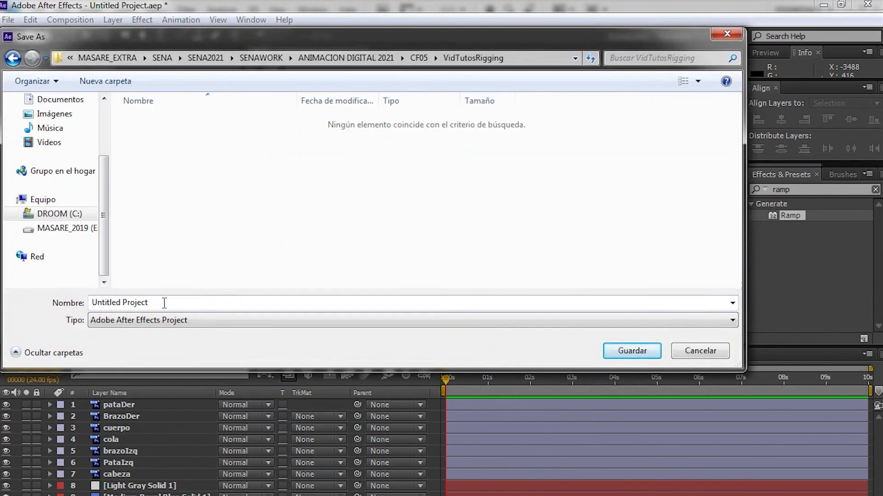
double_click(168, 301)
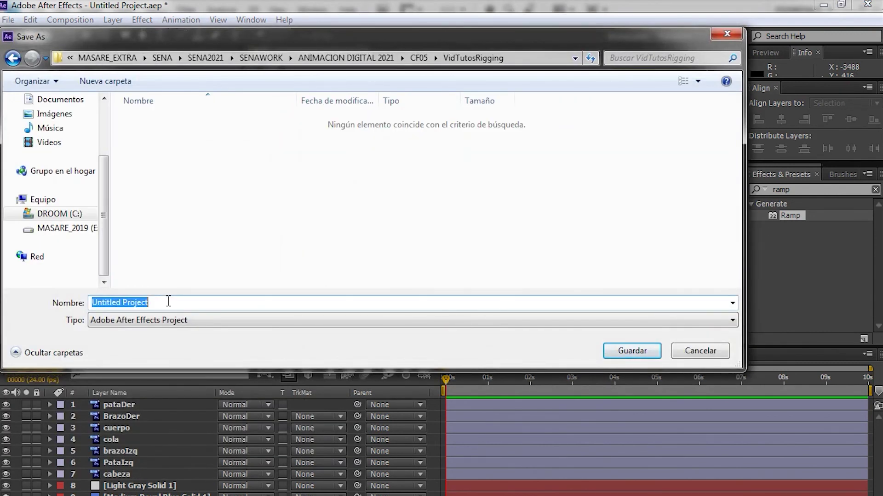
text(Rigging)
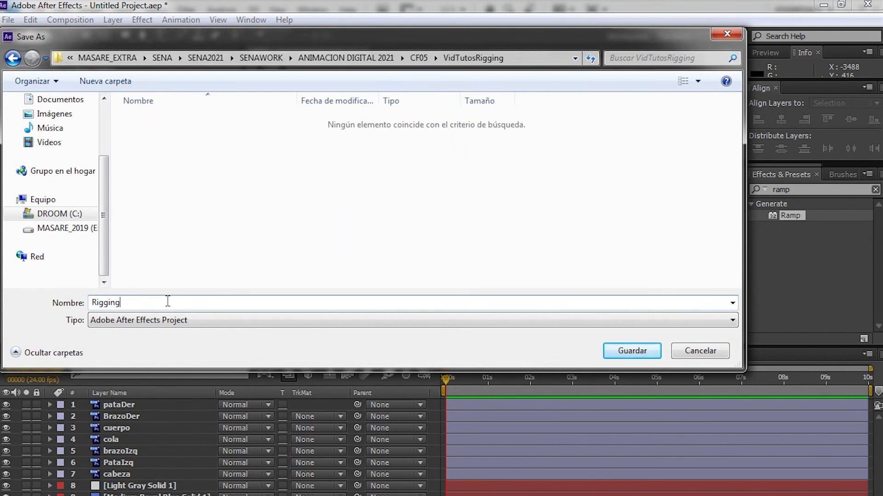
text(Animacion)
click(628, 353)
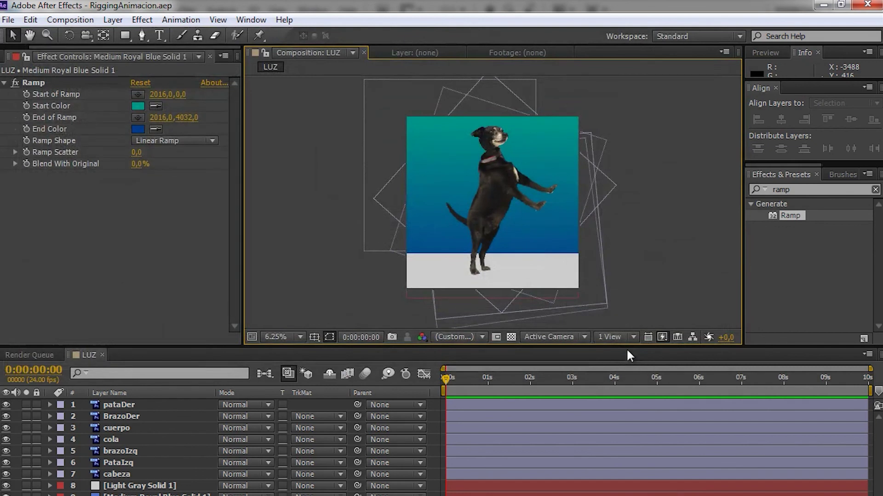